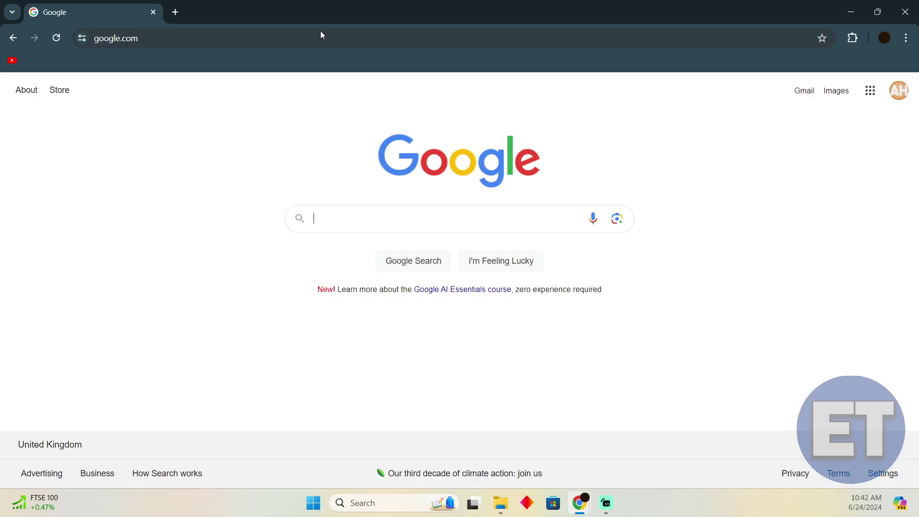
type("walmart")
- Search Google for 'walmart' using the plain 'walmart' suggestion
key("Down")
key("Down")
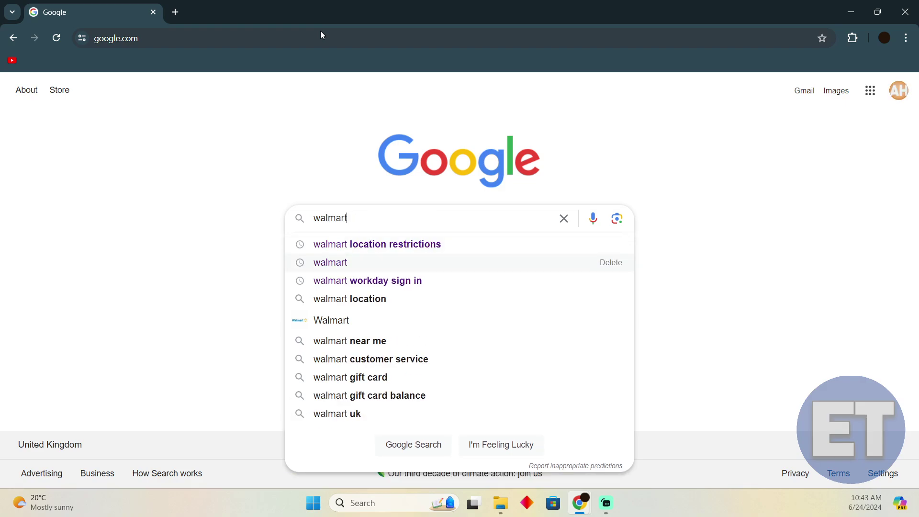
key("Return")
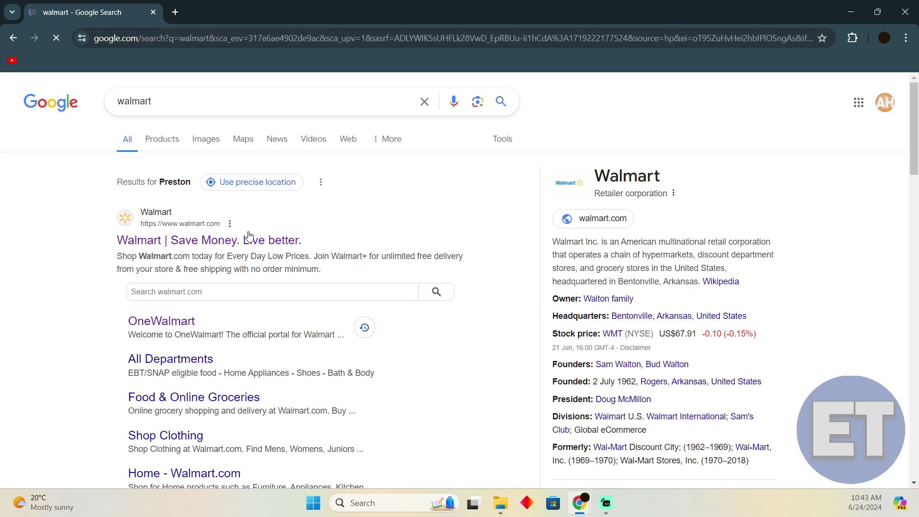
- Open the top Walmart.com search result to load the Walmart homepage
left_click(247, 240)
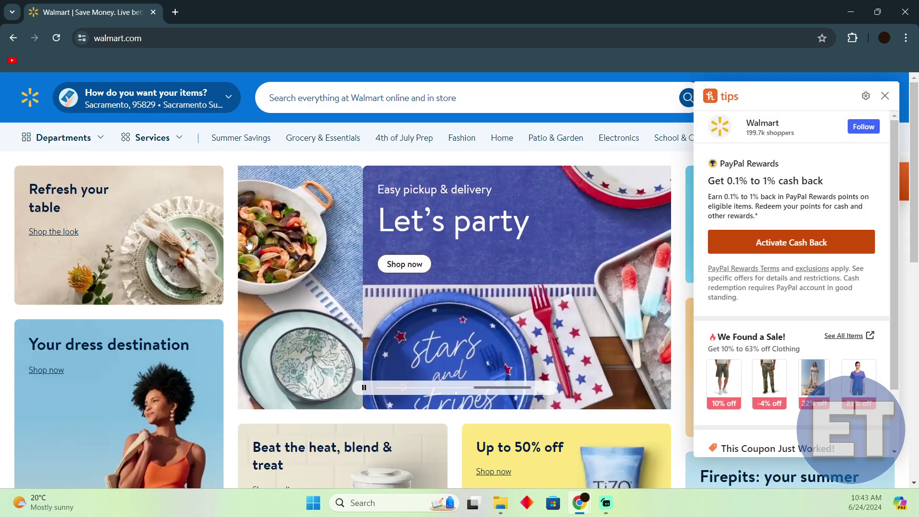
scroll(249, 245, "down", 2)
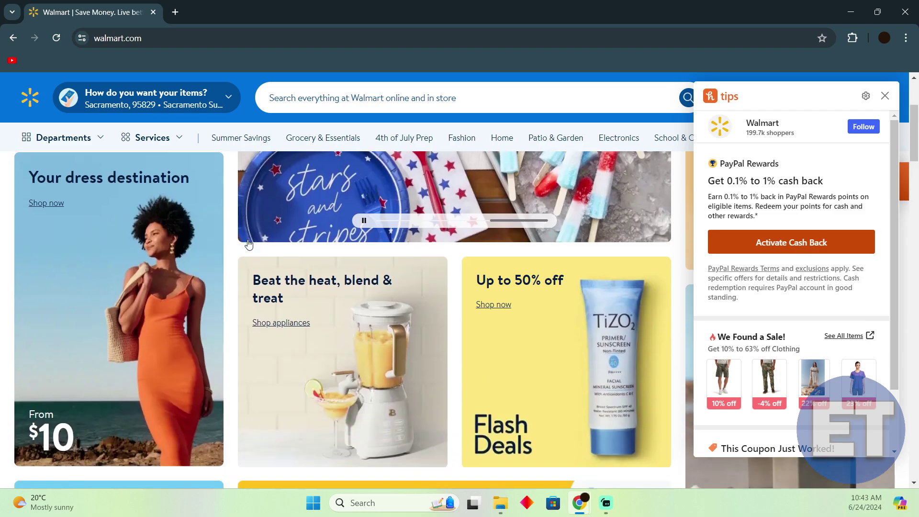
scroll(248, 245, "down", 3)
scroll(249, 244, "down", 3)
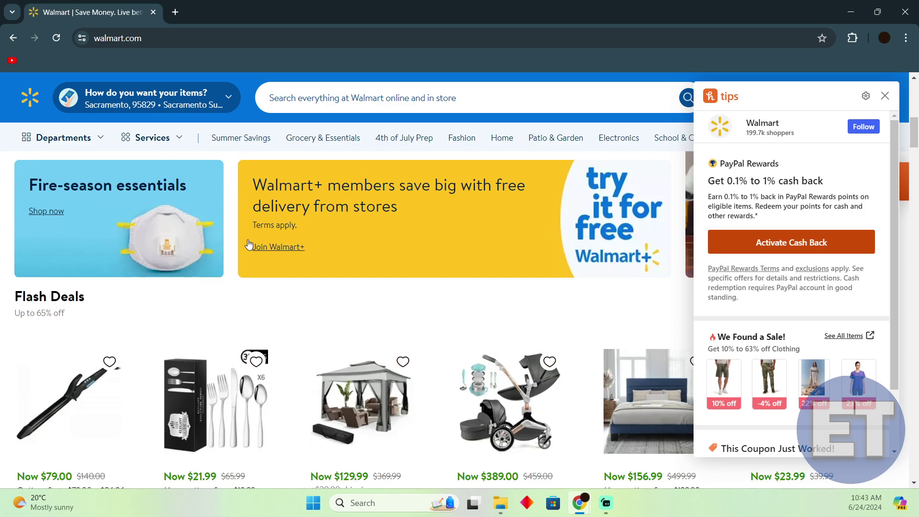
scroll(249, 245, "down", 5)
scroll(249, 246, "down", 3)
scroll(249, 246, "down", 1)
scroll(249, 245, "down", 4)
scroll(250, 246, "down", 5)
scroll(249, 246, "down", 1)
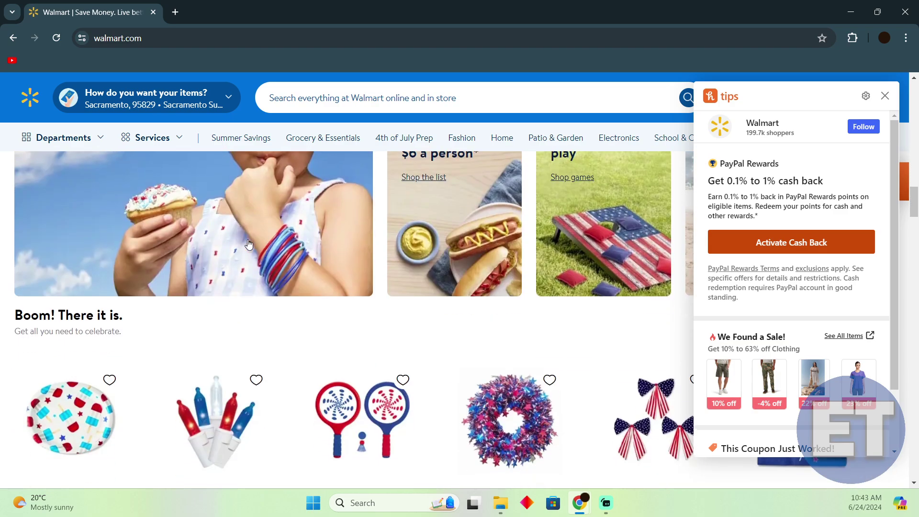
scroll(250, 246, "down", 4)
scroll(250, 245, "down", 2)
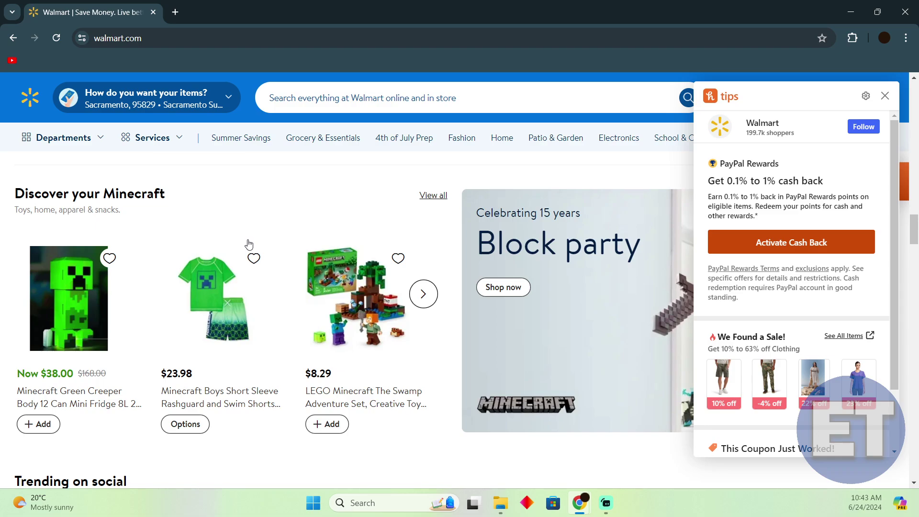
scroll(250, 245, "down", 4)
scroll(249, 245, "down", 1)
scroll(249, 245, "down", 3)
scroll(249, 245, "down", 3)
scroll(249, 245, "down", 1)
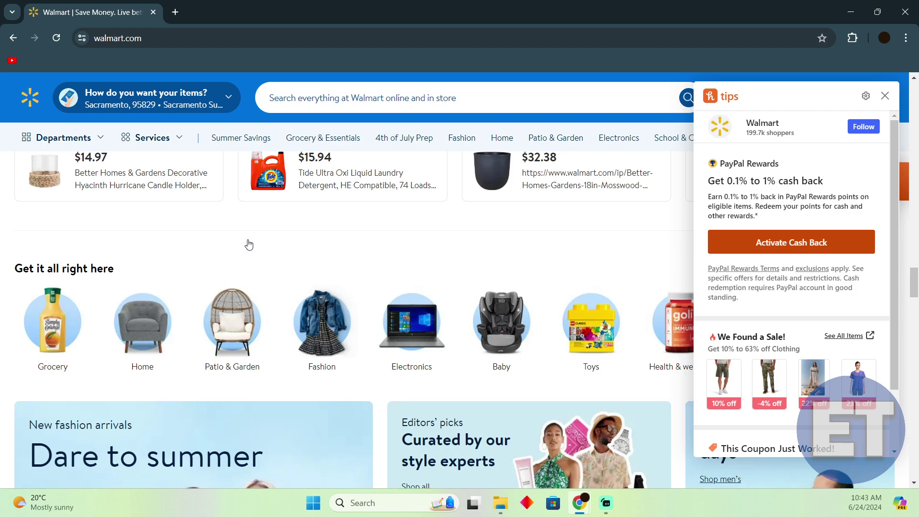
scroll(249, 245, "down", 2)
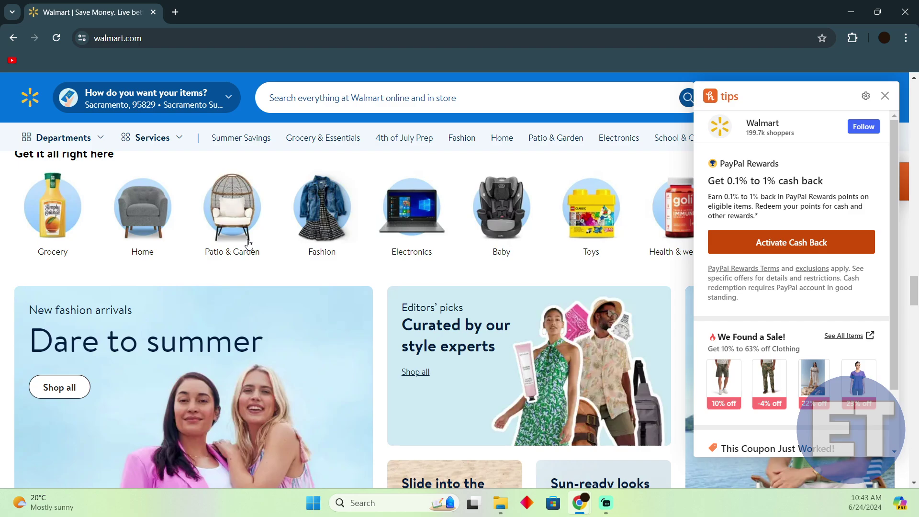
scroll(250, 245, "up", 1)
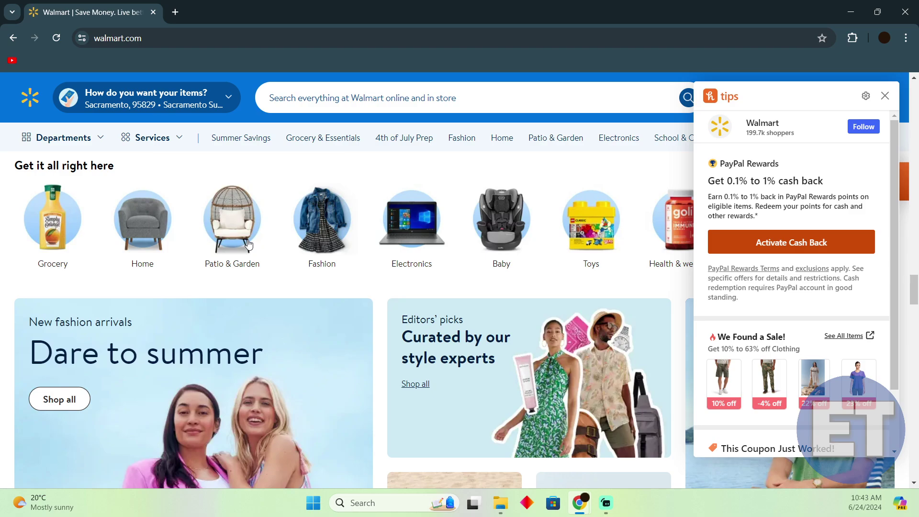
scroll(249, 245, "down", 2)
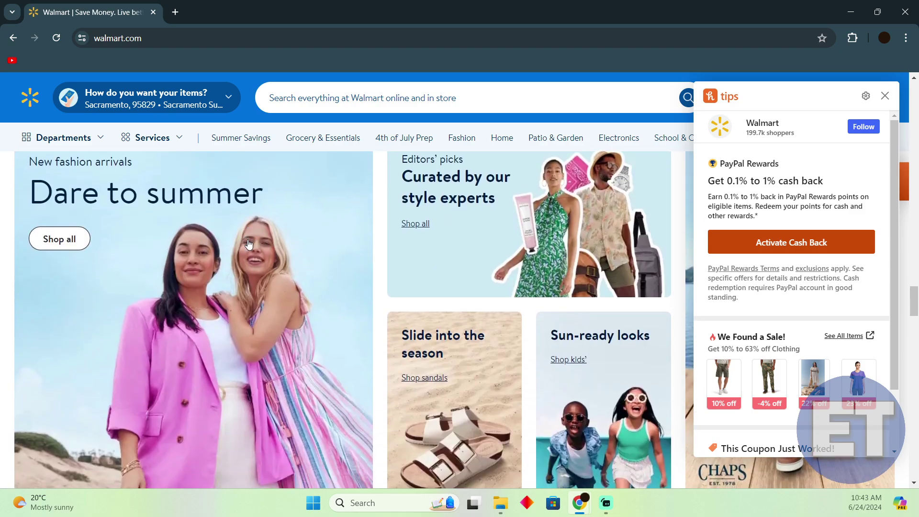